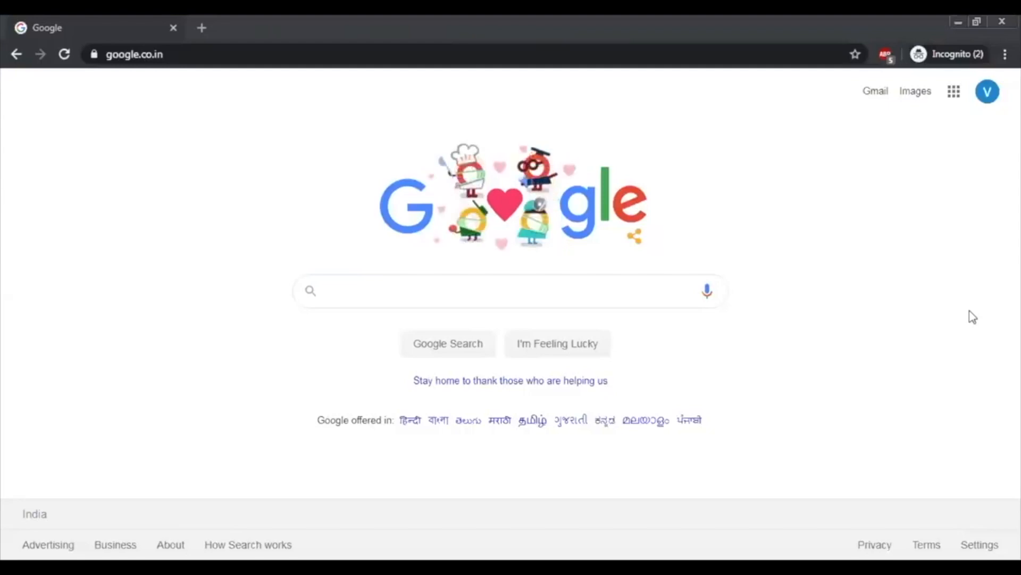
- Search the web for "google docs" and open the result "Google Docs: Free Online Documents for Personal Use"
{"action": "left_click", "coordinate": [523, 296]}
{"action": "type", "text": "goo"}
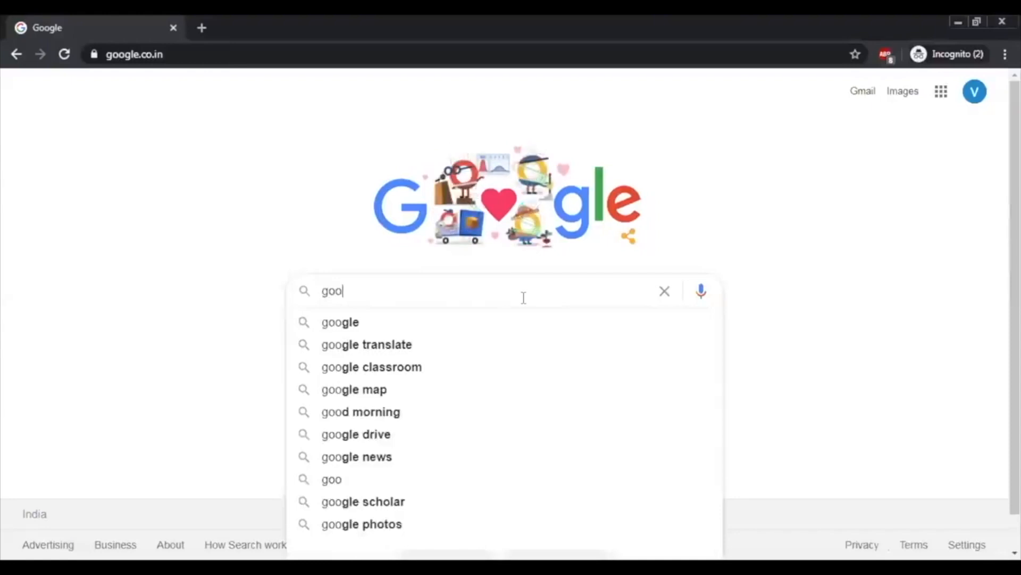
{"action": "type", "text": "gle docs"}
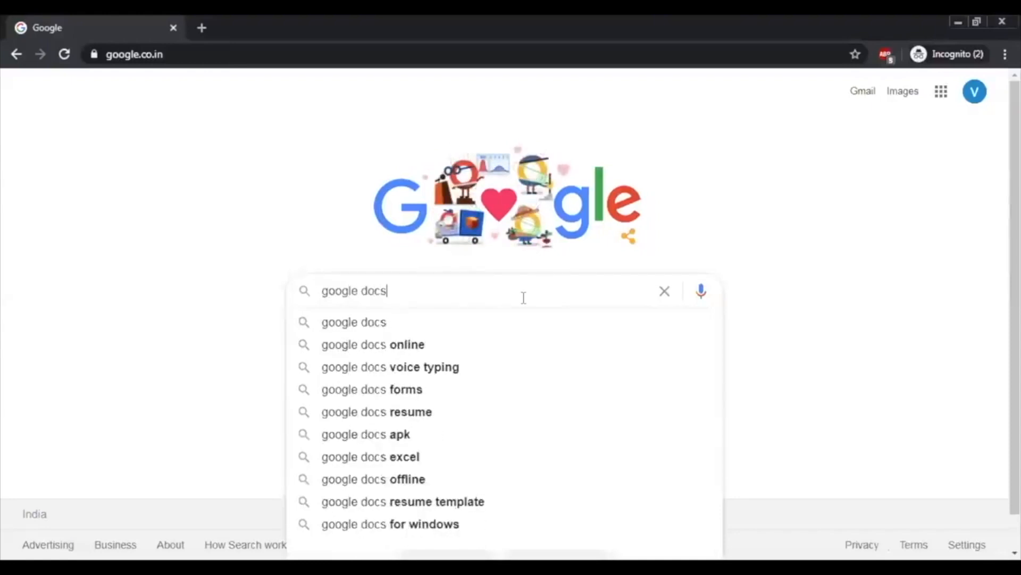
{"action": "key", "text": "Return"}
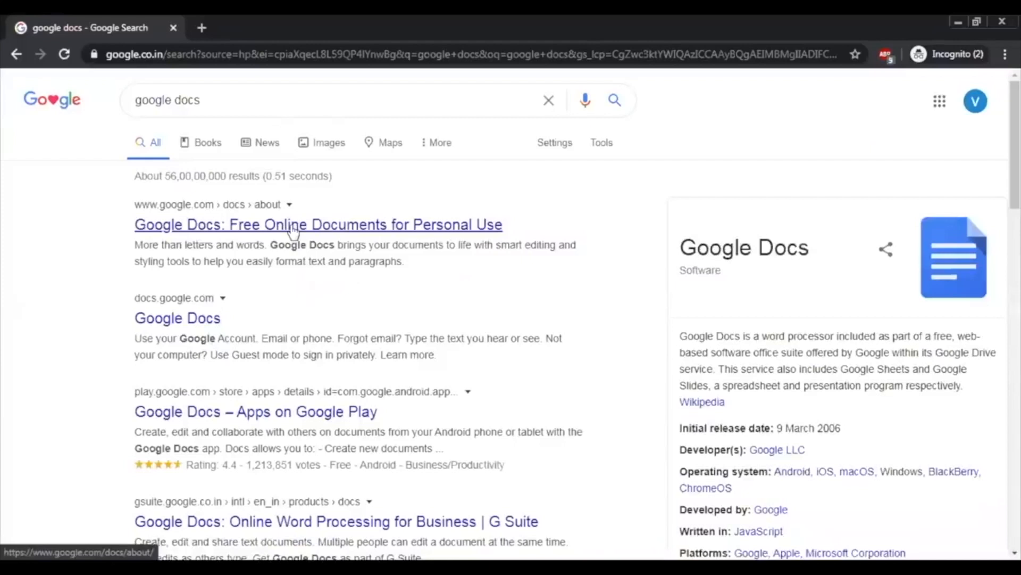
{"action": "left_click", "coordinate": [292, 230]}
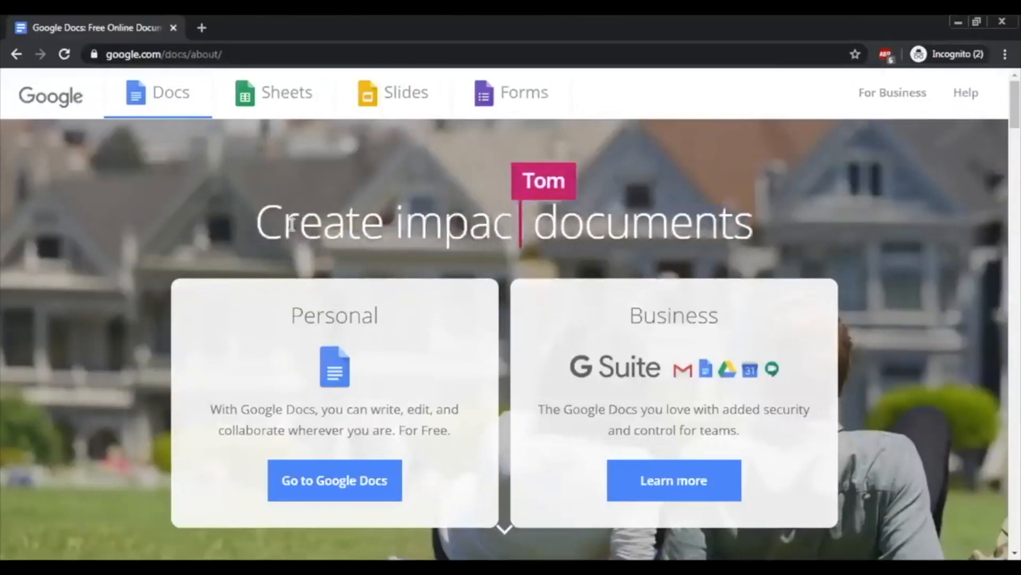
- Go to the personal version of Google Docs and create a blank document
{"action": "left_click", "coordinate": [332, 494]}
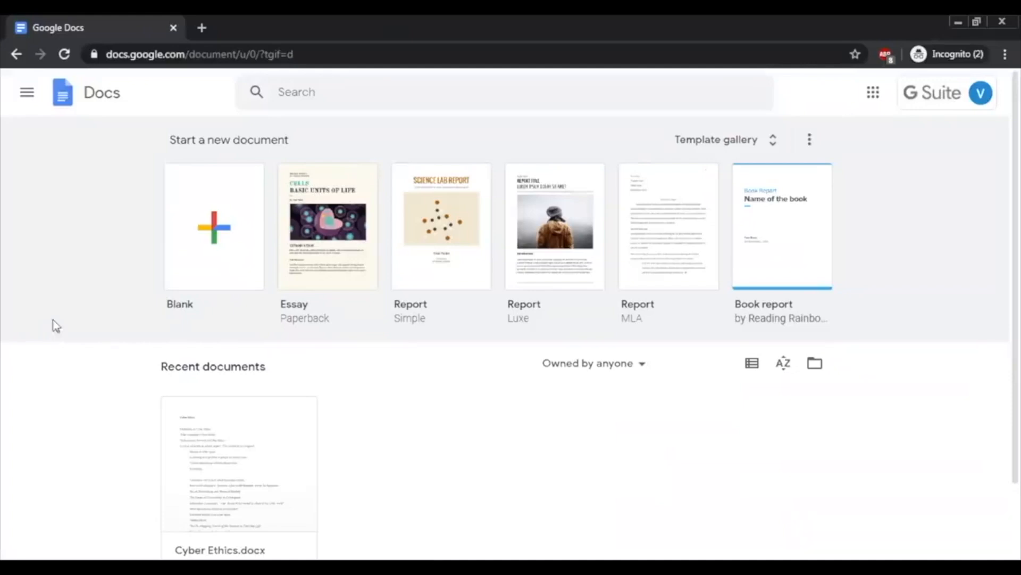
{"action": "left_click", "coordinate": [191, 238]}
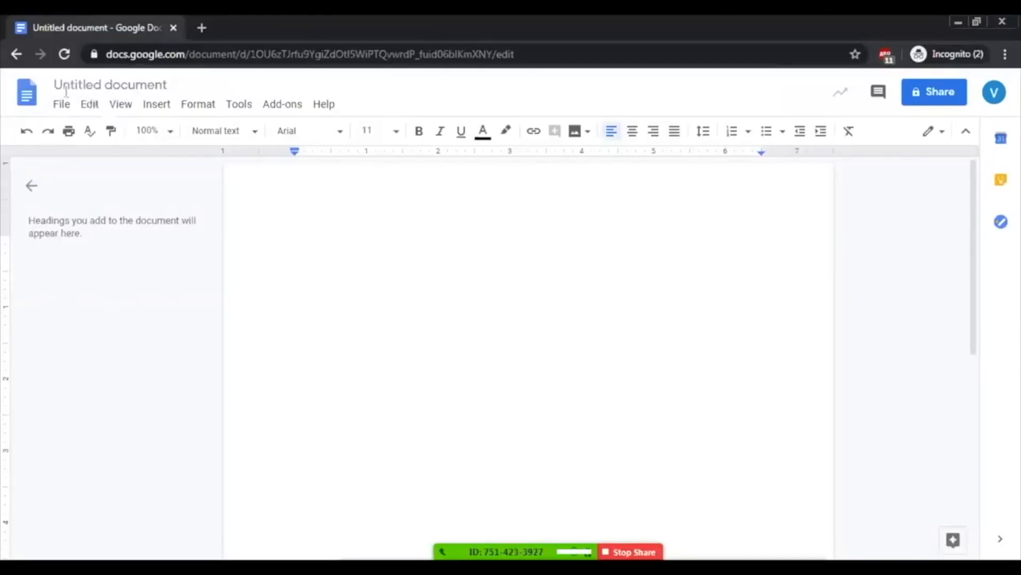
- Rename the untitled document as "Air Pollution In Delhi"
{"action": "left_click", "coordinate": [117, 87]}
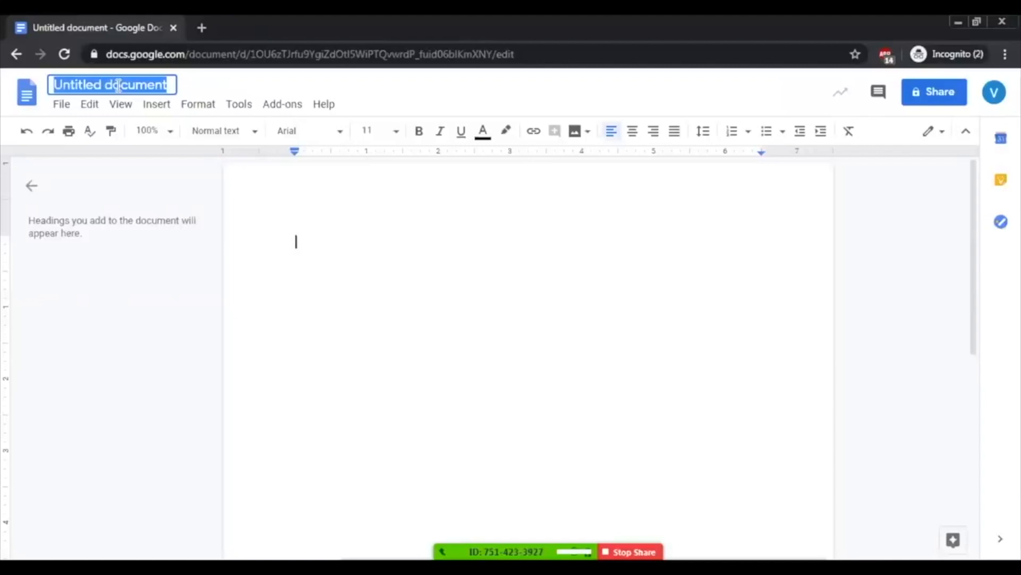
{"action": "type", "text": "Air "}
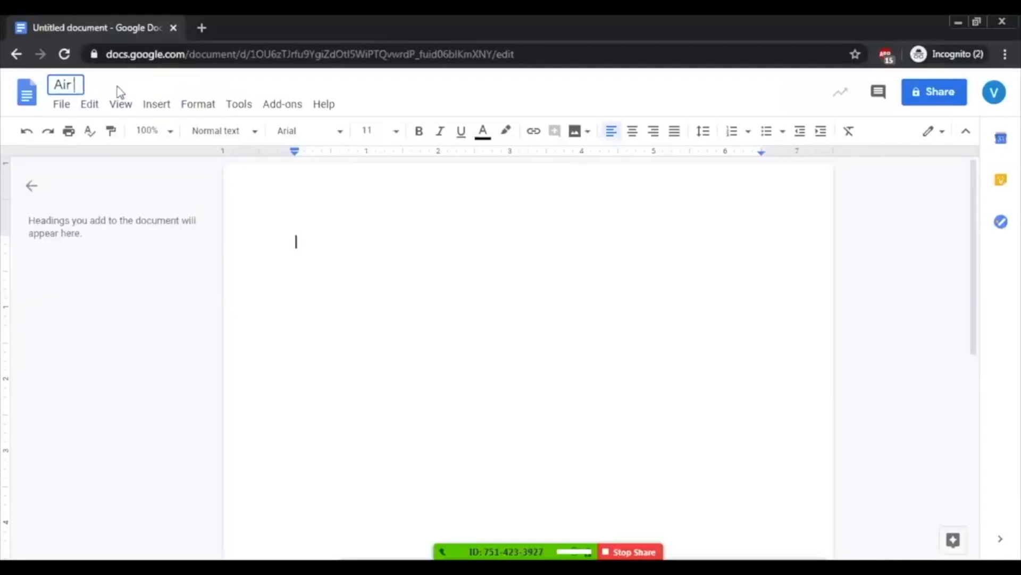
{"action": "type", "text": "Pull"}
{"action": "key", "text": "BackSpace"}
{"action": "key", "text": "BackSpace"}
{"action": "key", "text": "BackSpace"}
{"action": "type", "text": "oluu"}
{"action": "type", "text": "tion"}
{"action": "key", "text": "BackSpace"}
{"action": "key", "text": "BackSpace"}
{"action": "key", "text": "BackSpace"}
{"action": "key", "text": "BackSpace"}
{"action": "key", "text": "BackSpace"}
{"action": "key", "text": "BackSpace"}
{"action": "type", "text": "lution "}
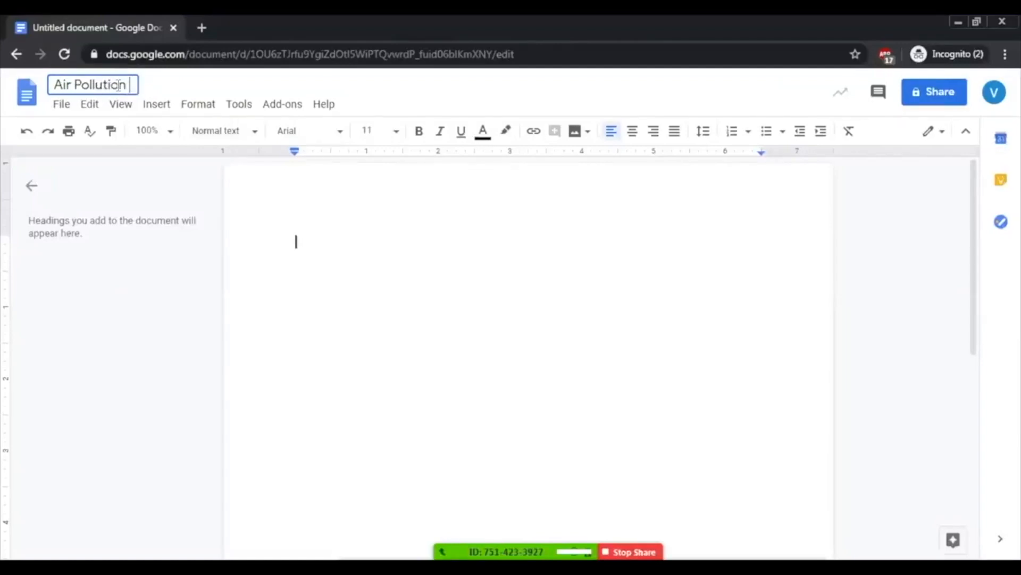
{"action": "type", "text": "In Delhi"}
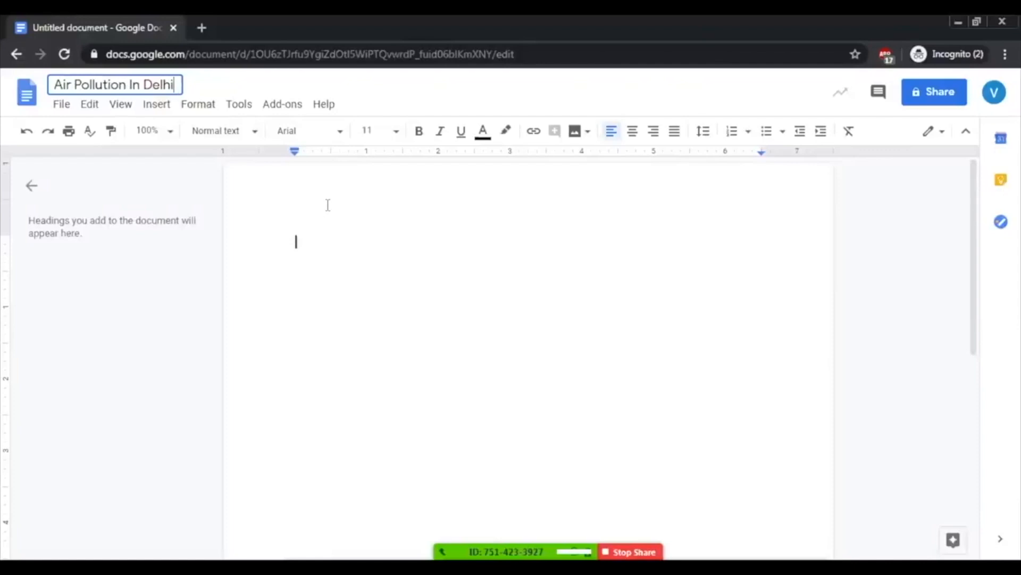
- Write the heading "Air Pollution in Delhi" in the document body, correcting the misspelled word to the suggested "Pollution"
{"action": "left_click", "coordinate": [368, 230]}
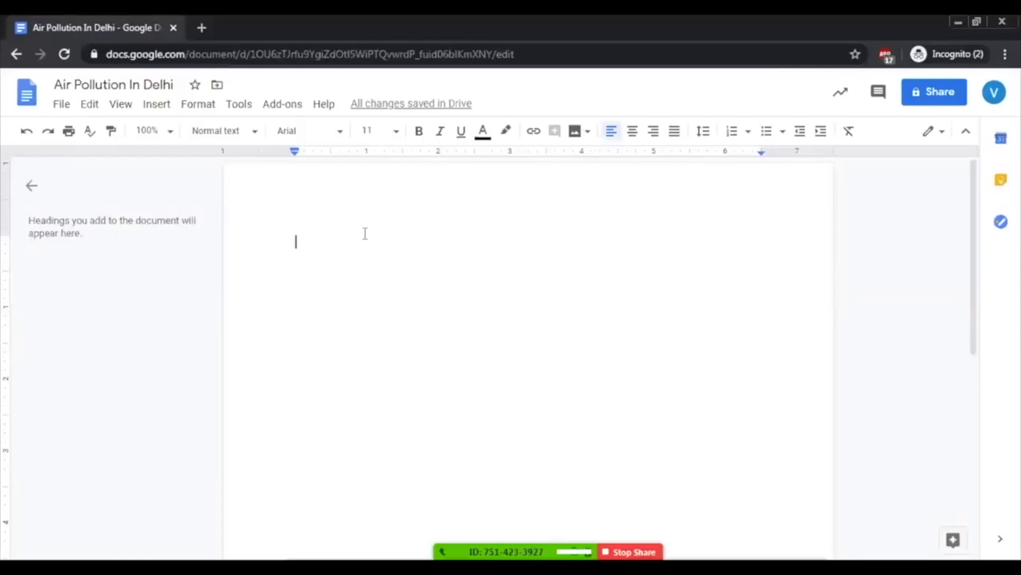
{"action": "type", "text": "Air Pulltuio"}
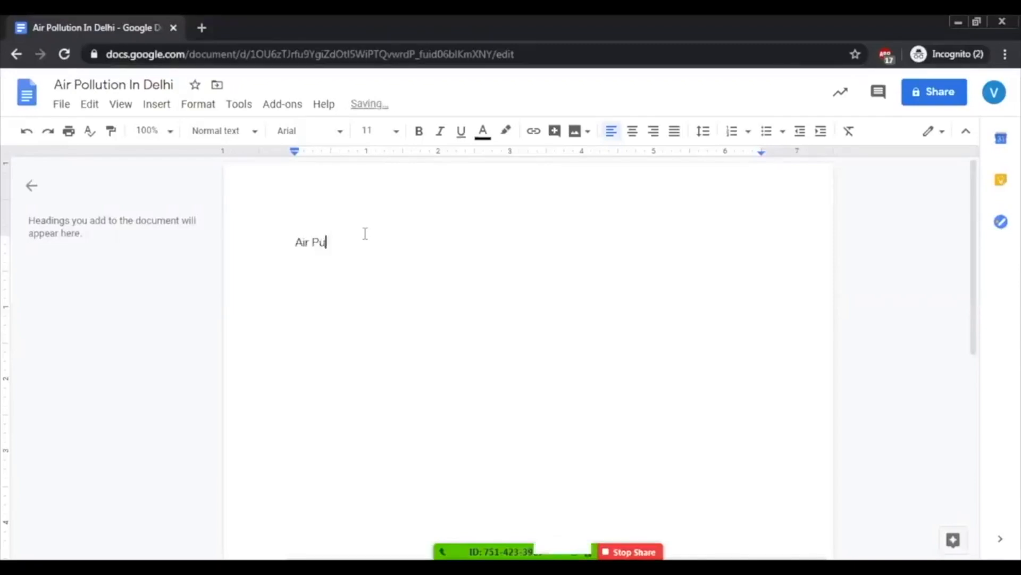
{"action": "key", "text": "BackSpace"}
{"action": "key", "text": "BackSpace"}
{"action": "key", "text": "BackSpace"}
{"action": "key", "text": "BackSpace"}
{"action": "type", "text": "ution in Delhi"}
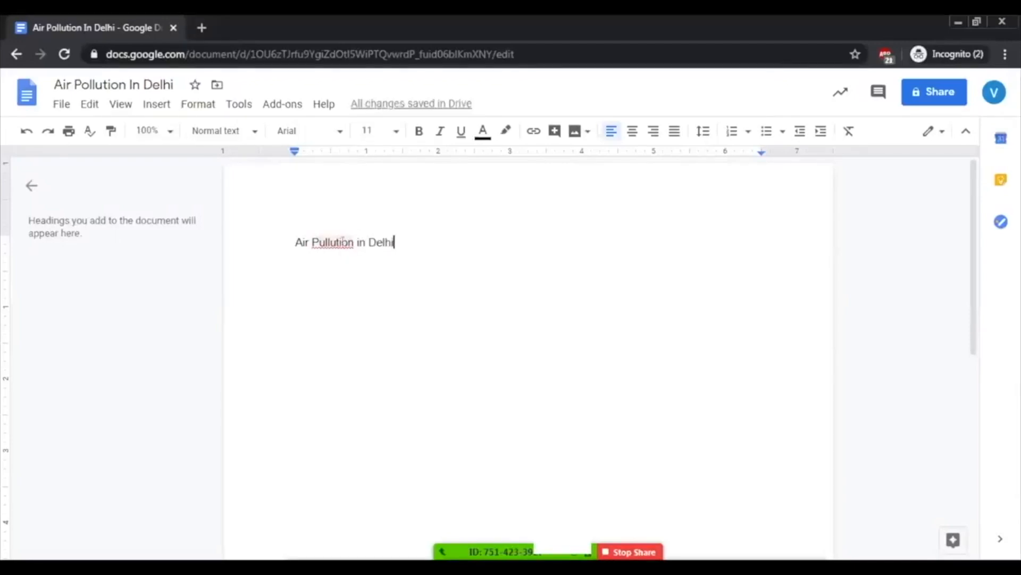
{"action": "right_click", "coordinate": [341, 238]}
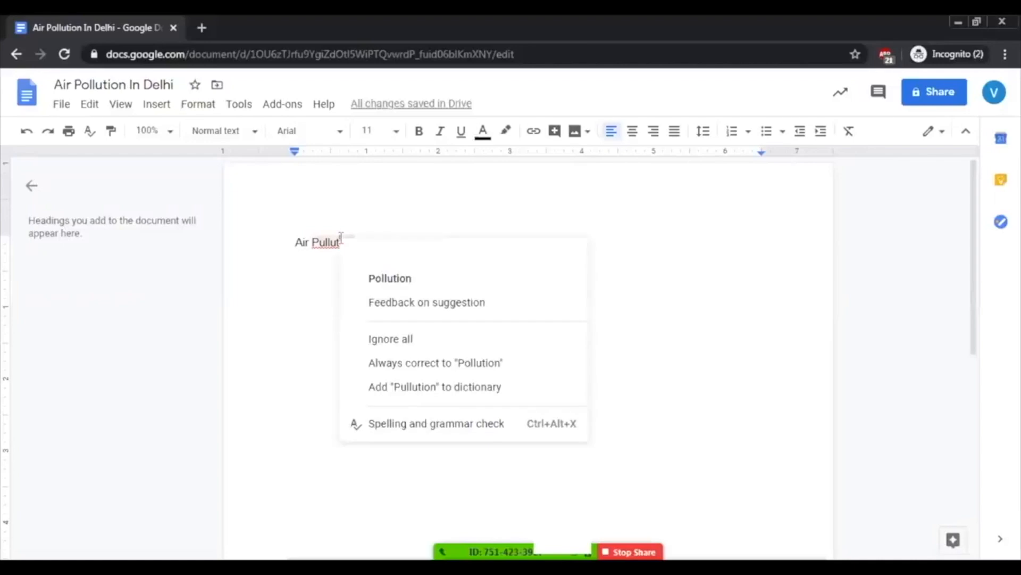
{"action": "left_click", "coordinate": [372, 277]}
{"action": "left_click", "coordinate": [425, 240]}
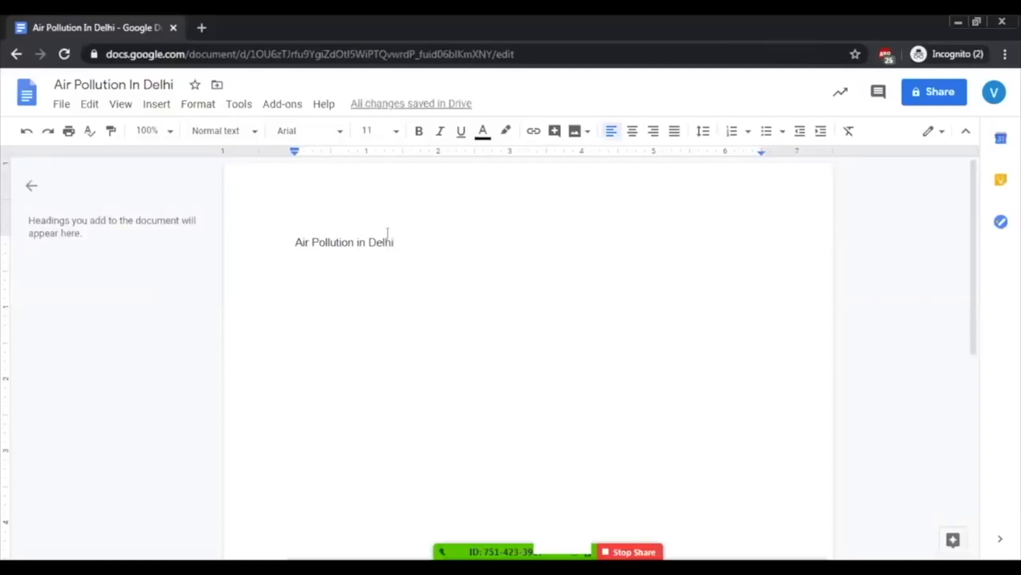
- Make the heading "Air Pollution in Delhi" bold and centre it on the page
{"action": "left_click_drag", "start_coordinate": [292, 242], "coordinate": [402, 240]}
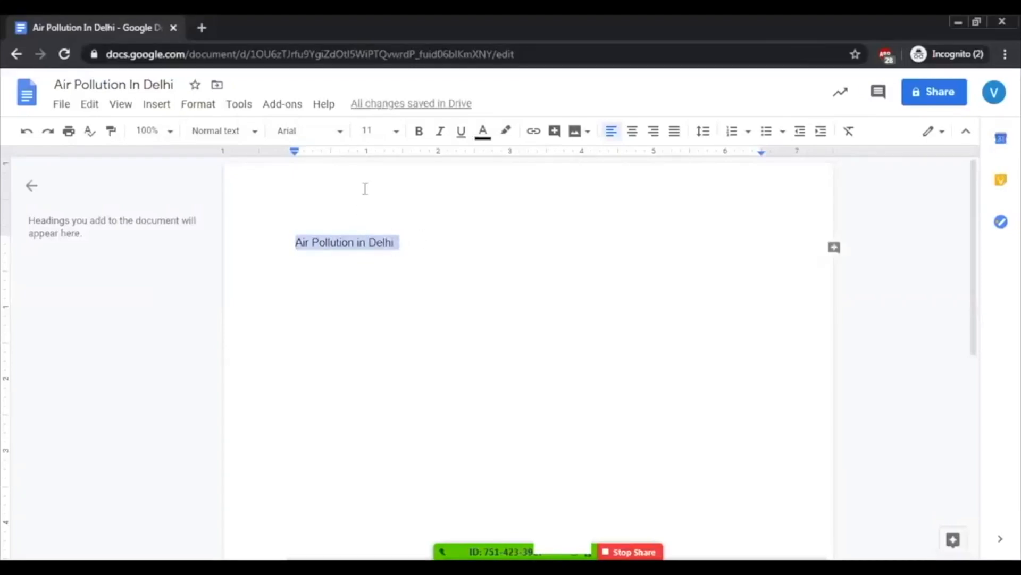
{"action": "left_click", "coordinate": [420, 138]}
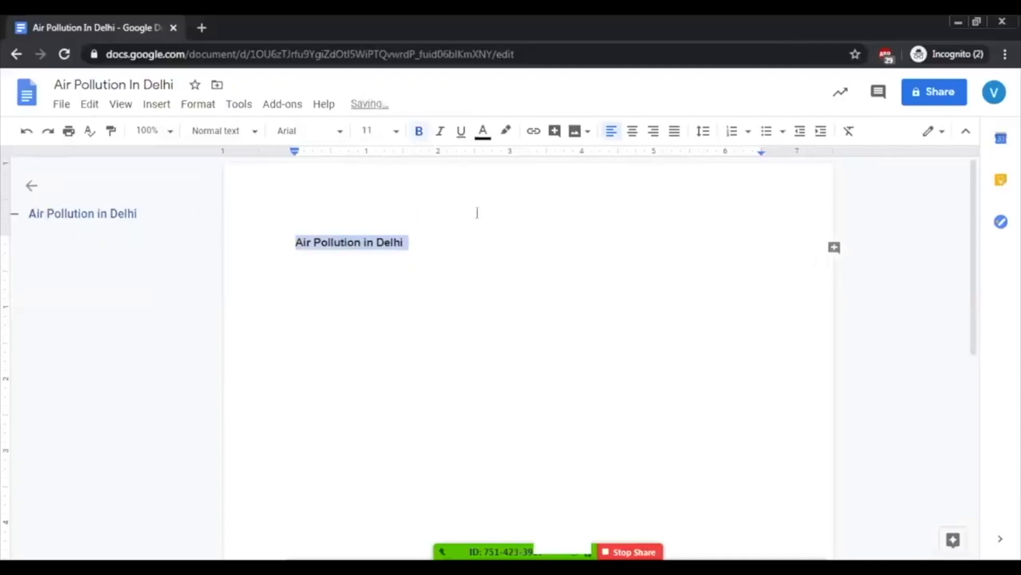
{"action": "left_click", "coordinate": [633, 133]}
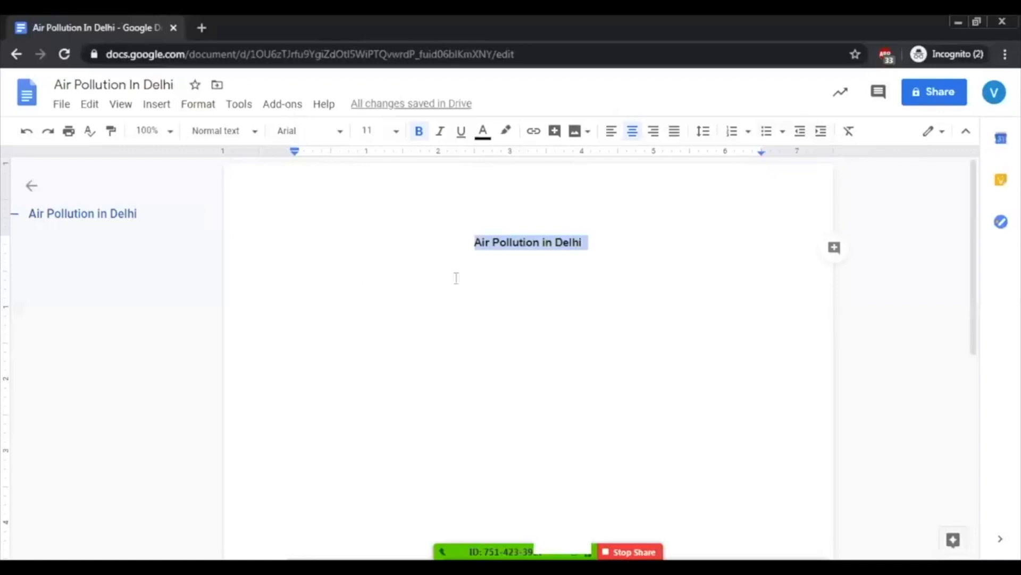
- Add a new line below the heading and align it left
{"action": "left_click", "coordinate": [658, 245]}
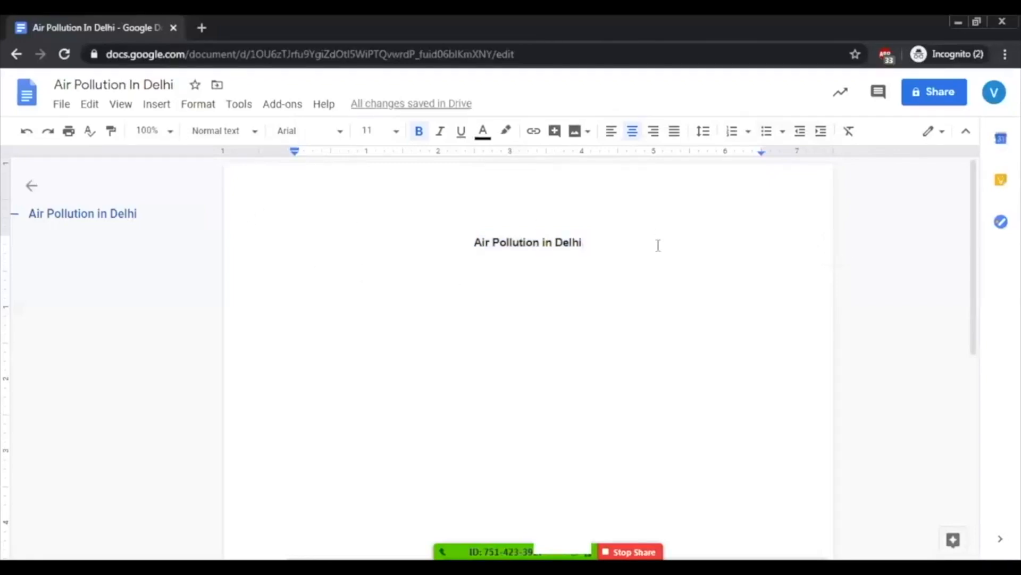
{"action": "key", "text": "Return"}
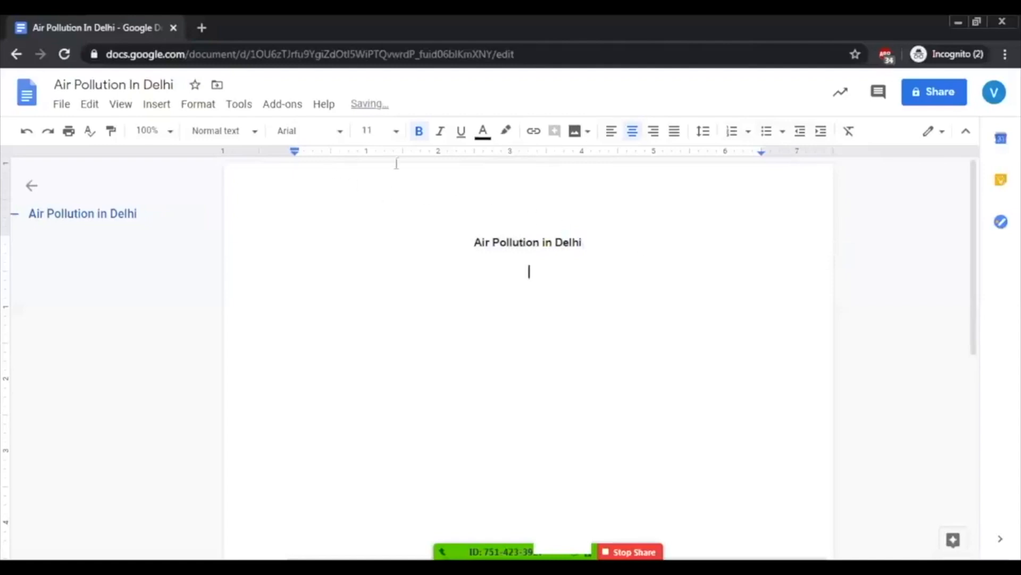
{"action": "left_click", "coordinate": [608, 132]}
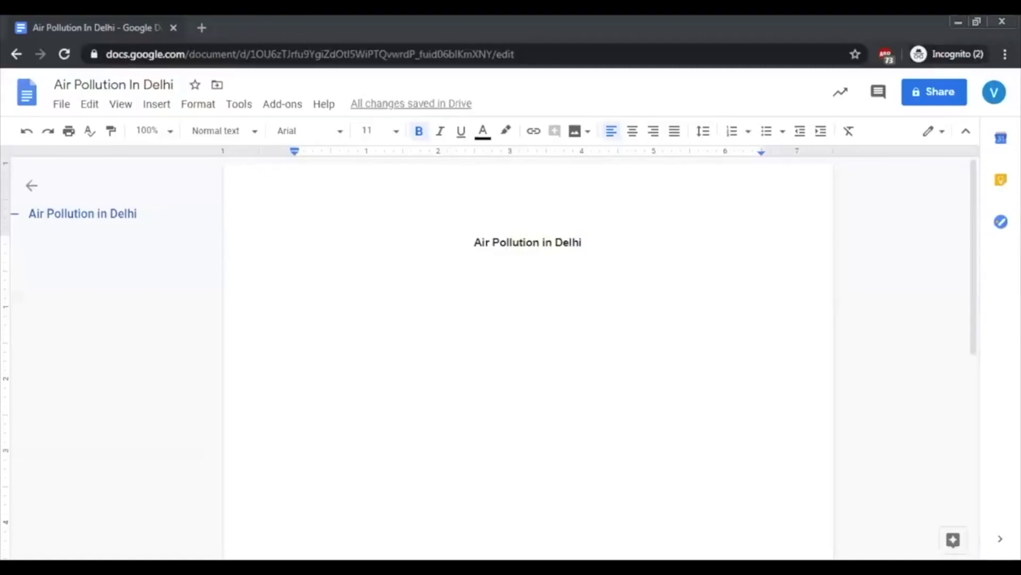
- In the document's advanced sharing settings, turn on link sharing for "Anyone with the link" with "Can edit" access and save it
{"action": "left_click", "coordinate": [939, 96]}
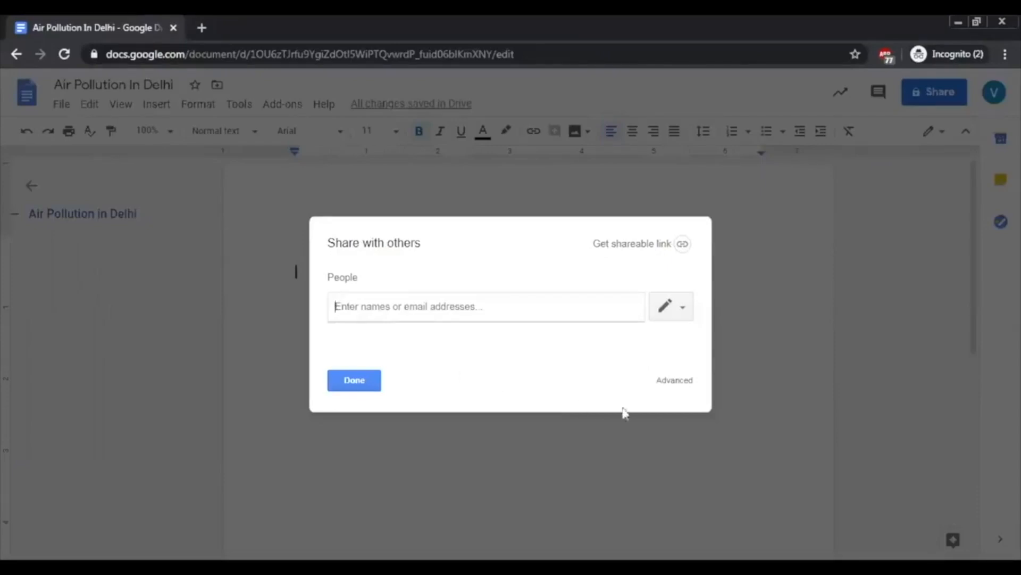
{"action": "left_click", "coordinate": [676, 388]}
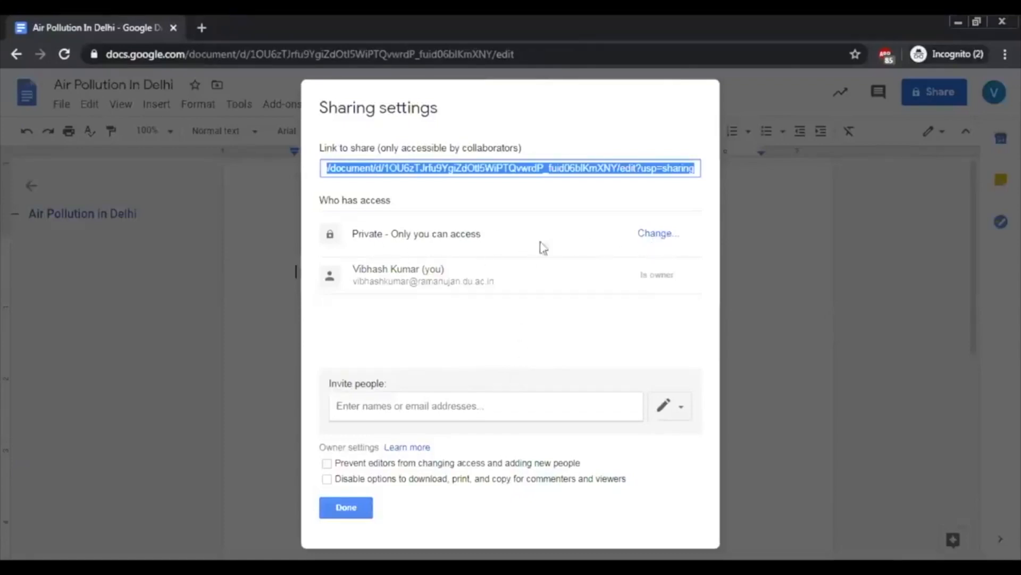
{"action": "left_click", "coordinate": [655, 234]}
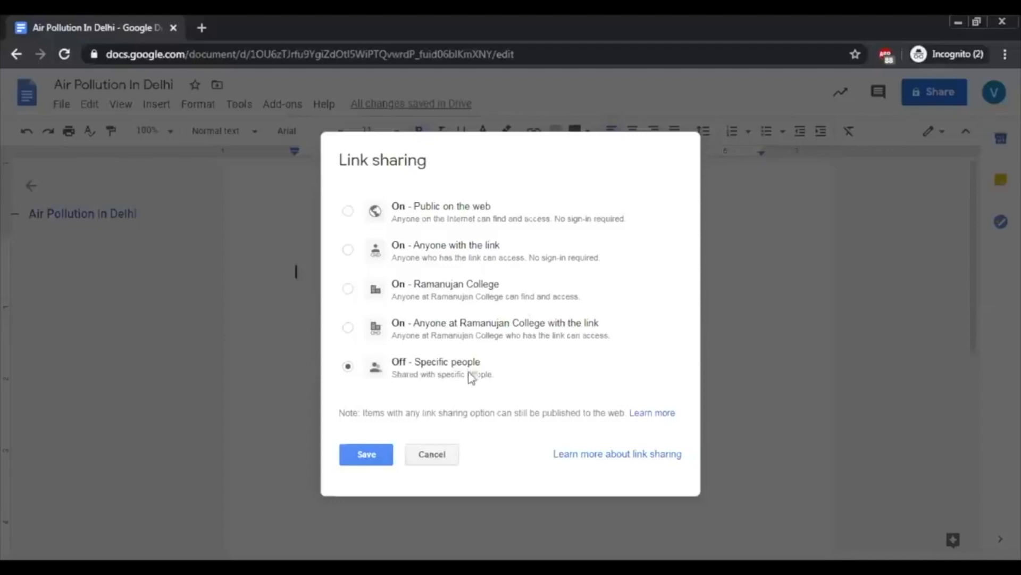
{"action": "left_click", "coordinate": [348, 250]}
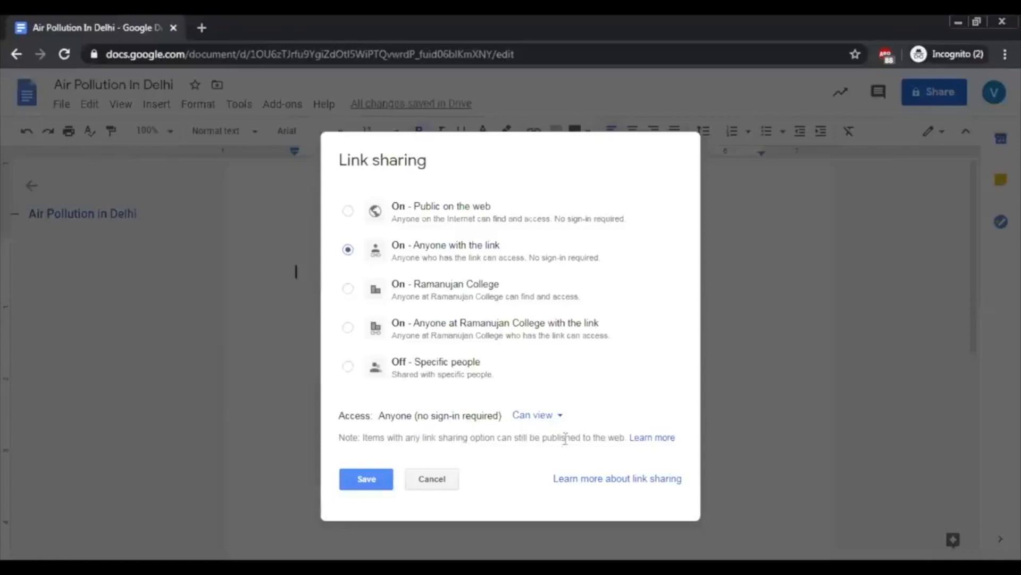
{"action": "left_click", "coordinate": [559, 417]}
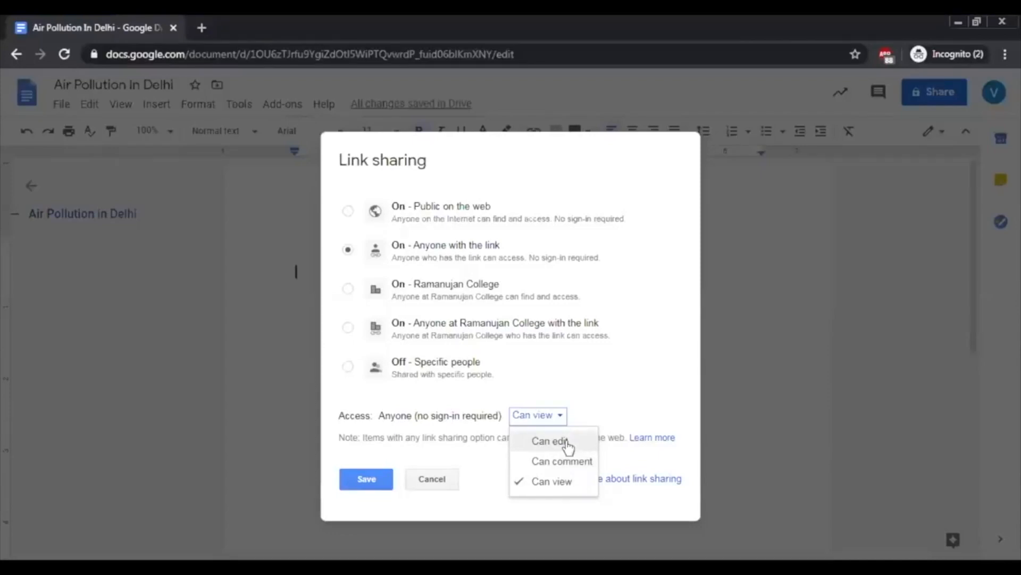
{"action": "left_click", "coordinate": [550, 441]}
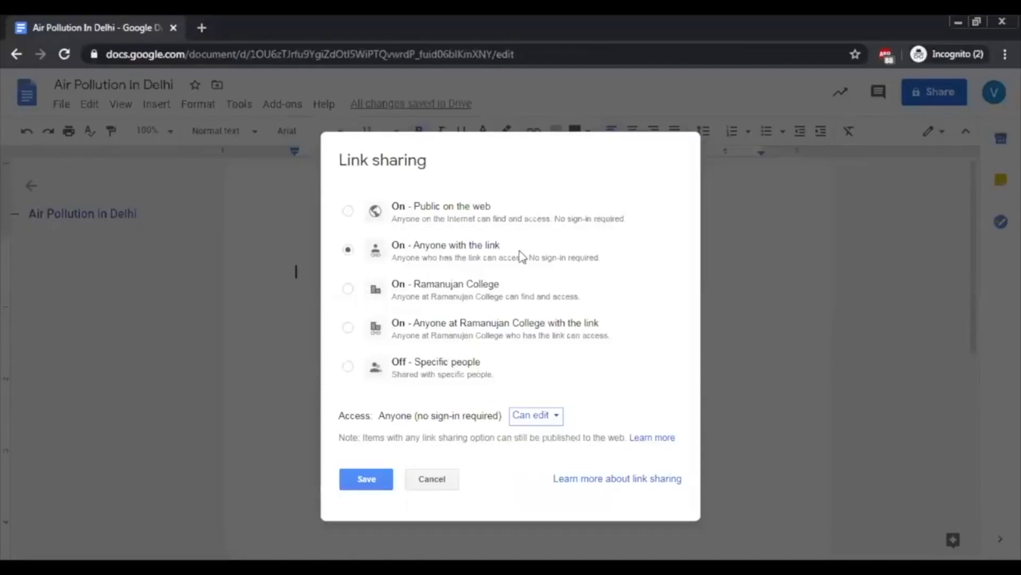
{"action": "left_click", "coordinate": [362, 483]}
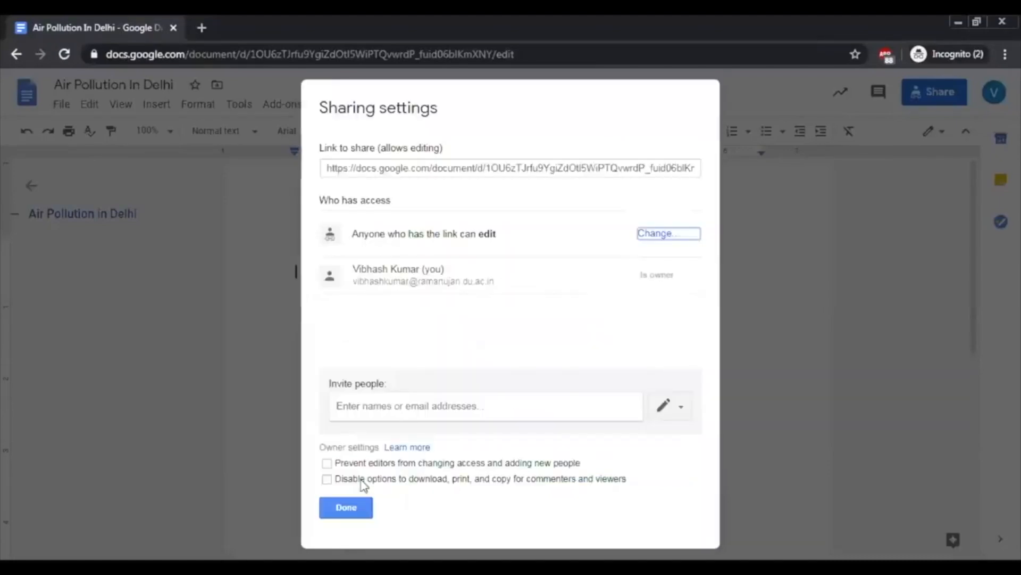
{"action": "left_click", "coordinate": [376, 409]}
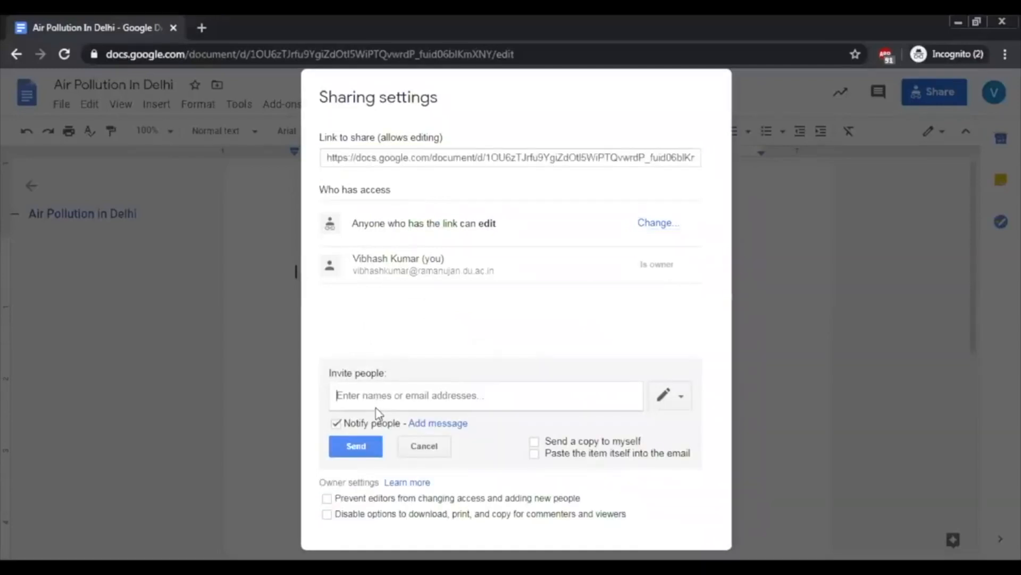
{"action": "type", "text": "ak"}
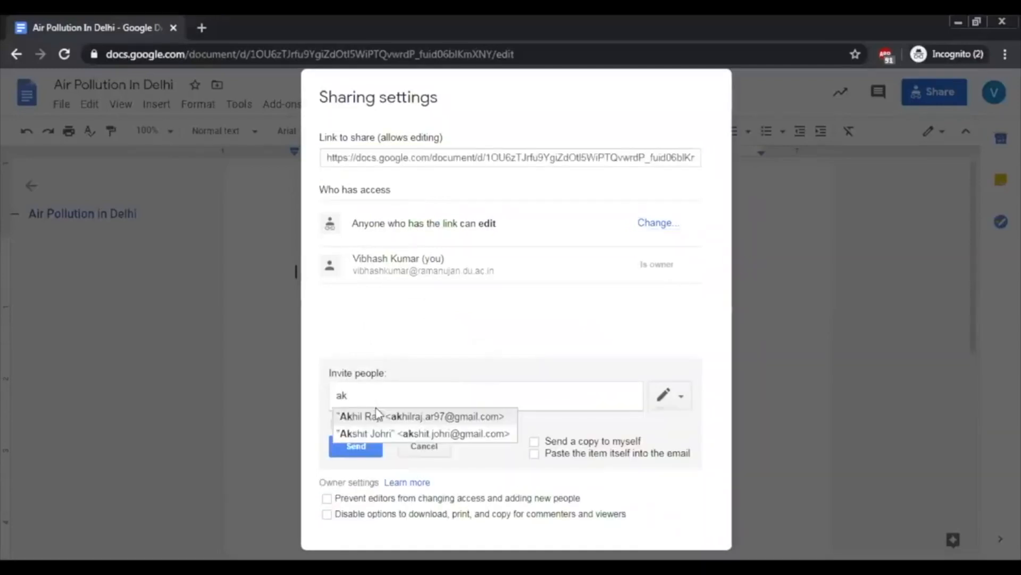
{"action": "left_click", "coordinate": [376, 416]}
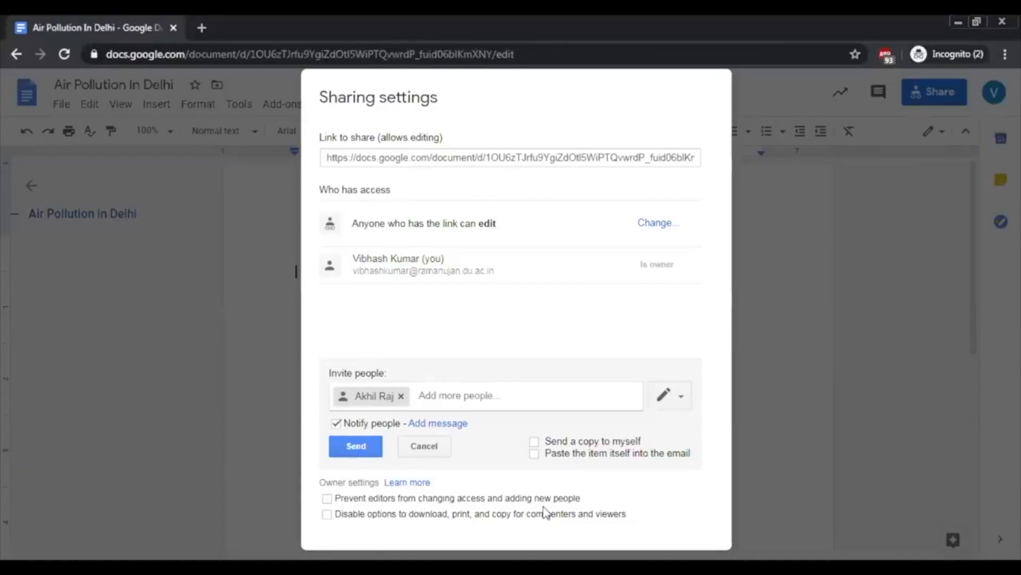
{"action": "left_click", "coordinate": [326, 498]}
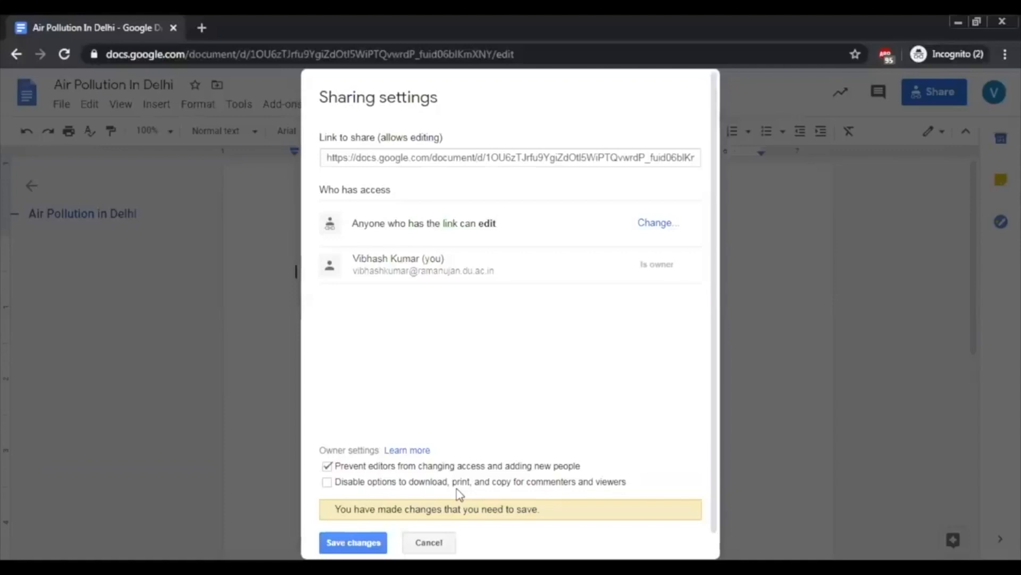
{"action": "left_click", "coordinate": [327, 482]}
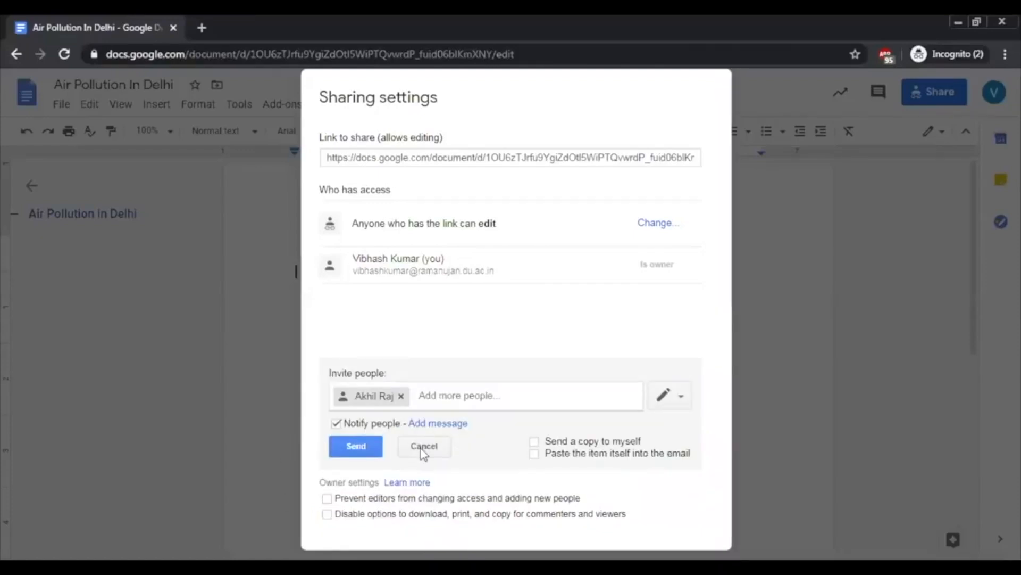
{"action": "left_click", "coordinate": [423, 452]}
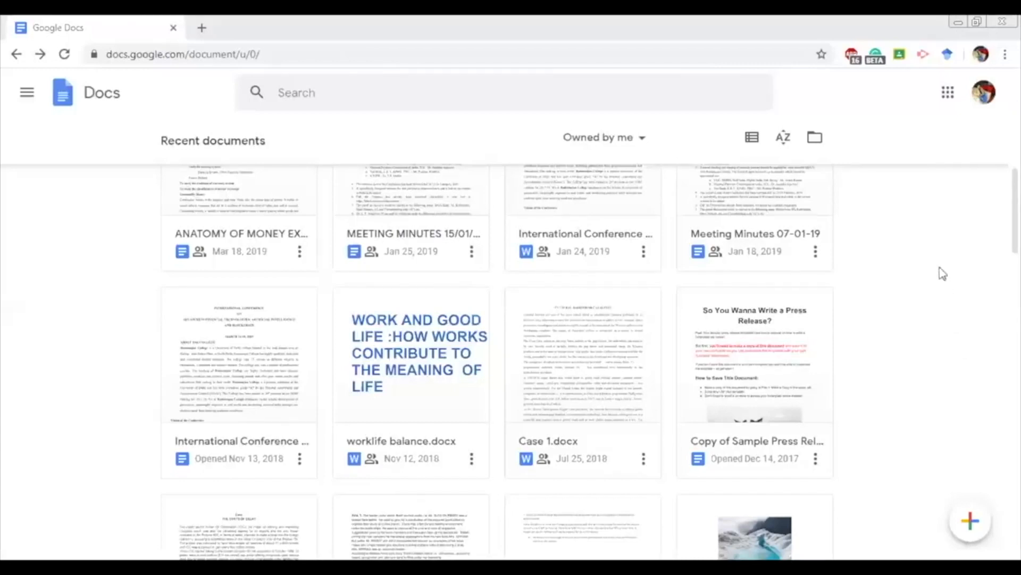
- Open the "Course Completion" document from the recent documents and look through its course tables
{"action": "scroll", "coordinate": [920, 280], "scroll_direction": "up", "scroll_amount": 5}
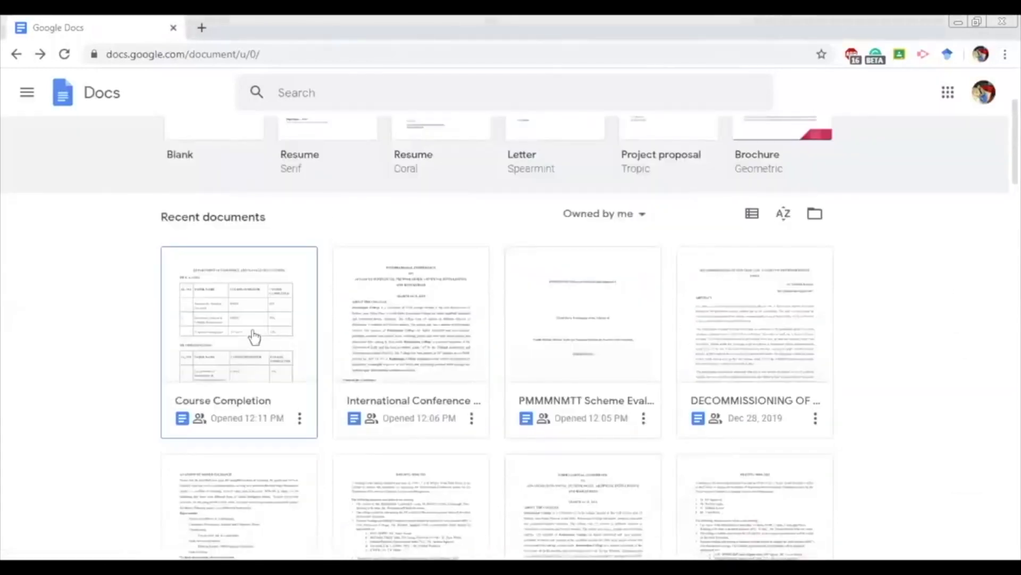
{"action": "left_click", "coordinate": [253, 332]}
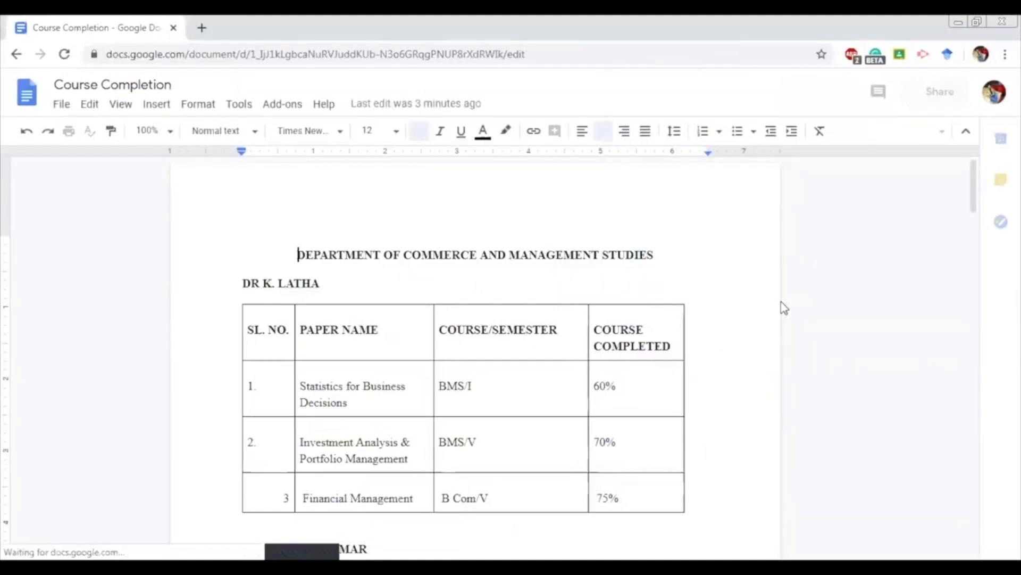
{"action": "scroll", "coordinate": [626, 318], "scroll_direction": "down", "scroll_amount": 1}
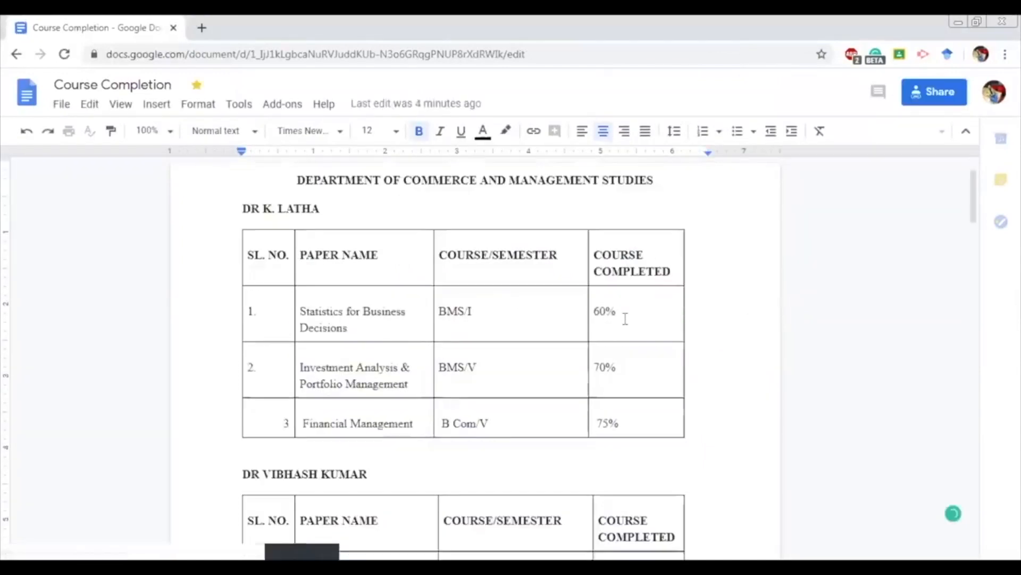
{"action": "scroll", "coordinate": [625, 319], "scroll_direction": "down", "scroll_amount": 3}
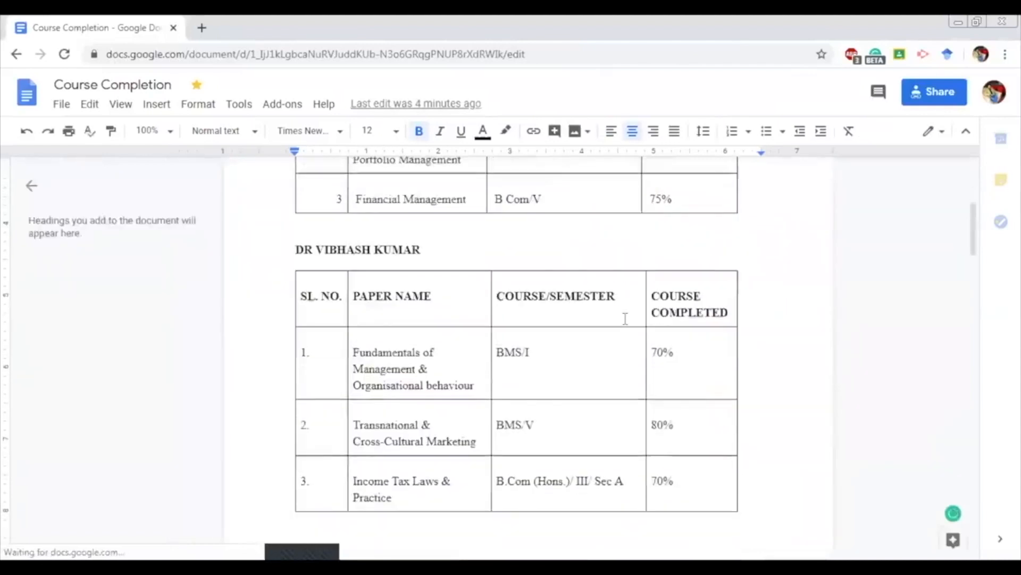
{"action": "scroll", "coordinate": [625, 319], "scroll_direction": "up", "scroll_amount": 5}
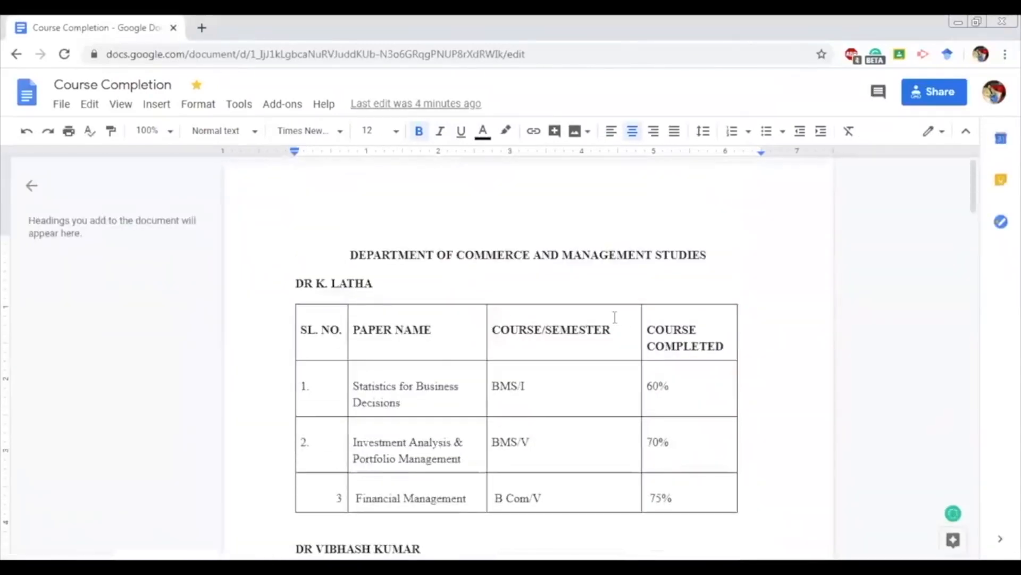
- Check the link-sharing access and collaborators of the "Course Completion" document, leaving its sharing settings as they are
{"action": "left_click", "coordinate": [938, 101]}
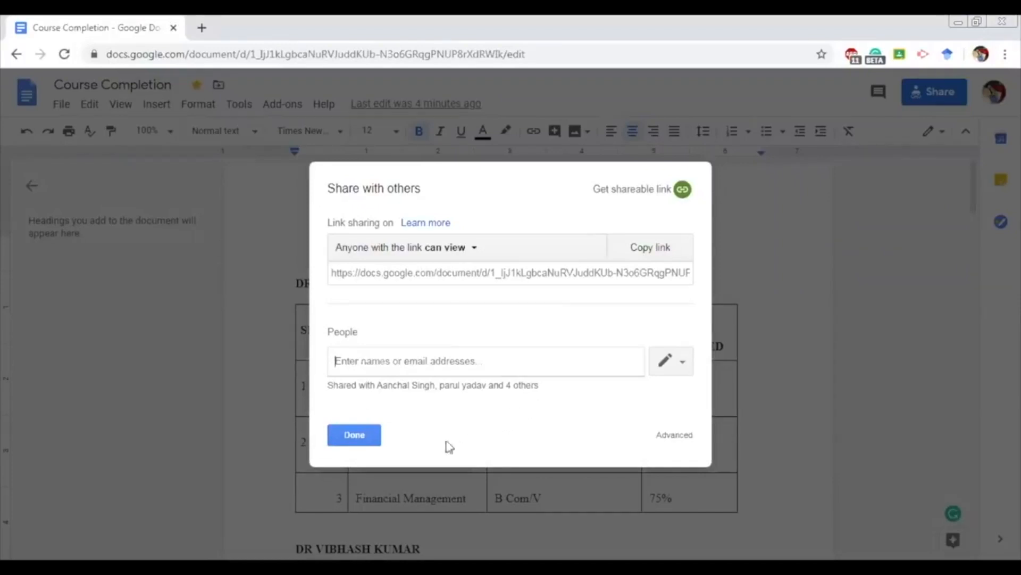
{"action": "left_click", "coordinate": [357, 439]}
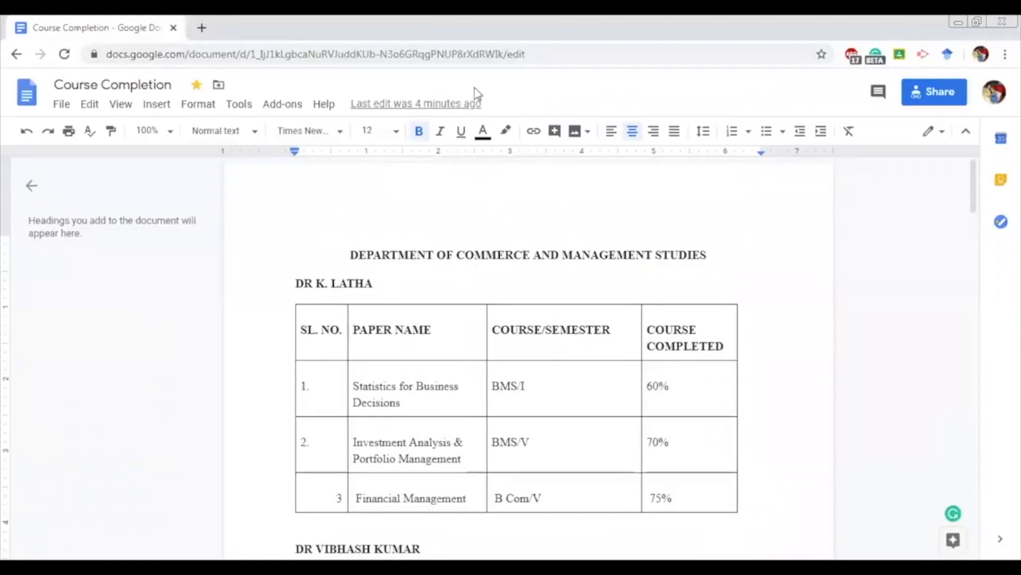
- Open the document's version history and examine the edits marked in the October 17, 2019, 12:31 PM version
{"action": "left_click", "coordinate": [403, 106]}
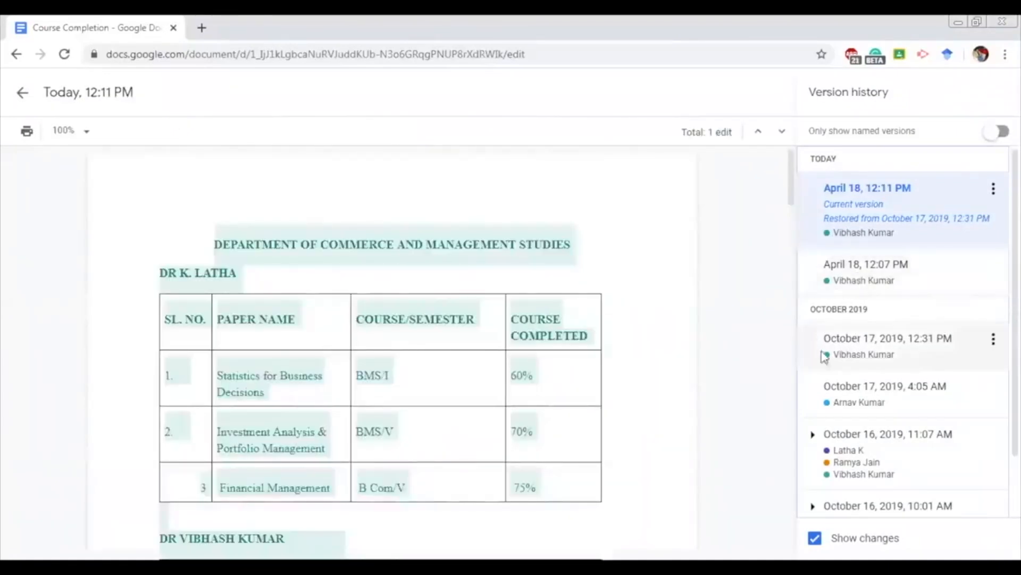
{"action": "left_click", "coordinate": [851, 354]}
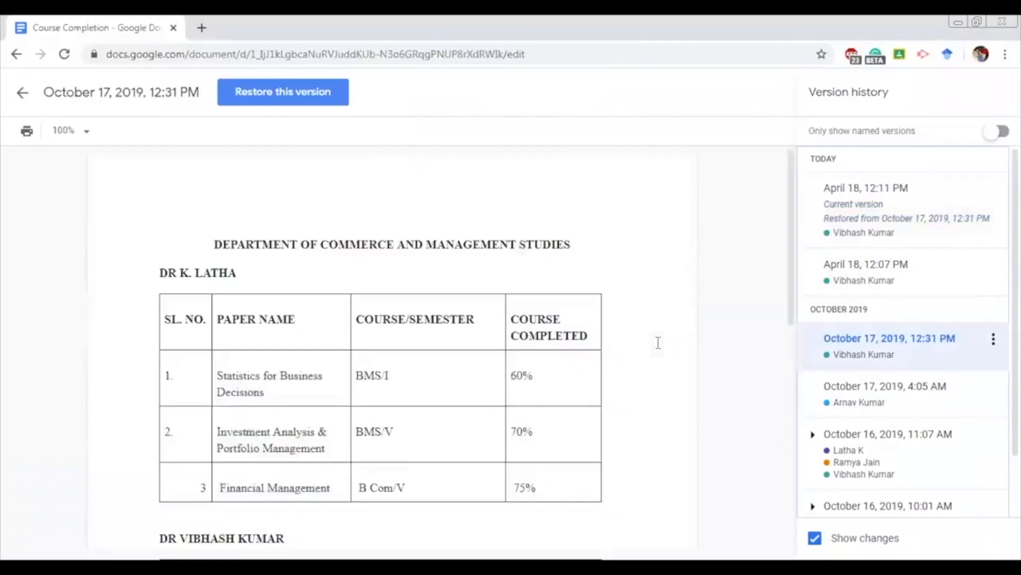
{"action": "scroll", "coordinate": [656, 340], "scroll_direction": "down", "scroll_amount": 7}
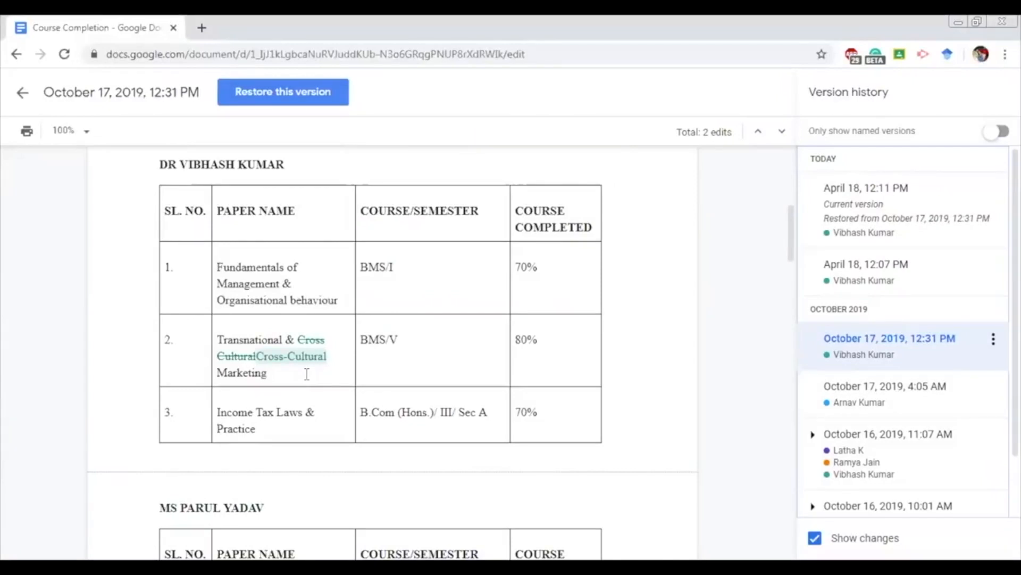
{"action": "scroll", "coordinate": [306, 374], "scroll_direction": "up", "scroll_amount": 2}
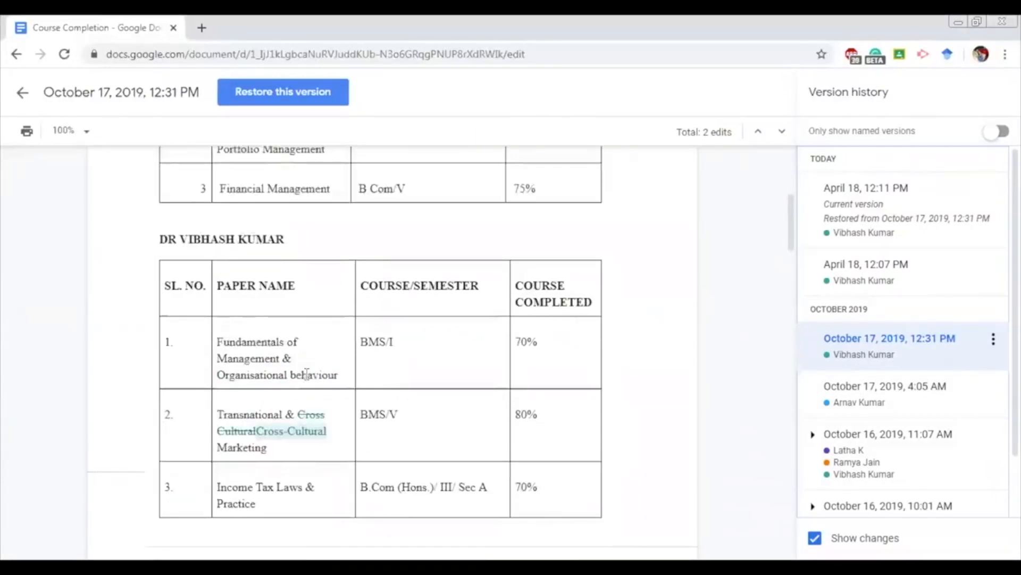